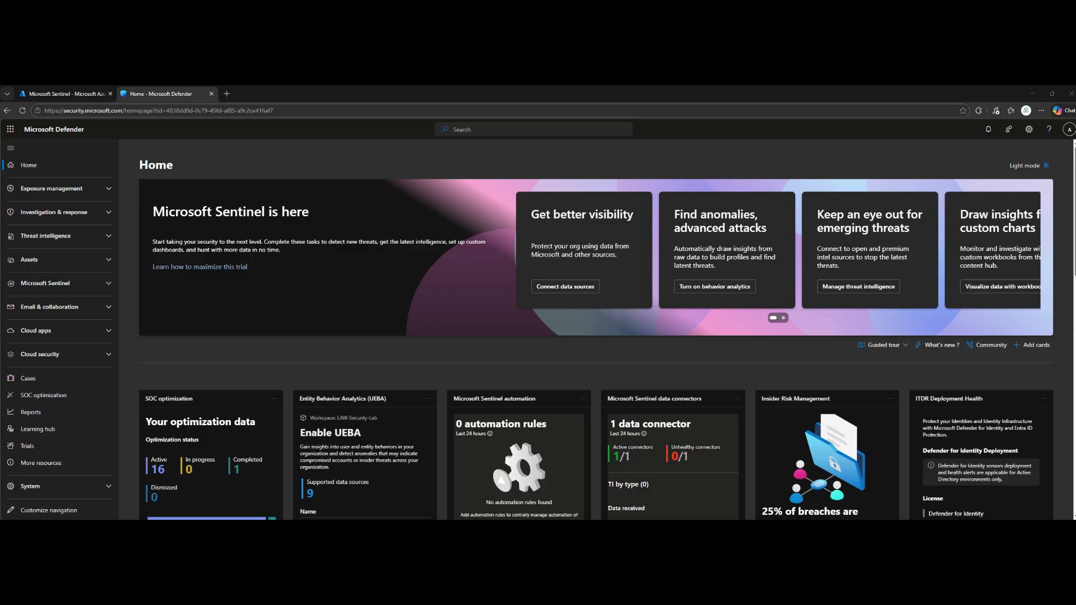
# Start an enhanced Microsoft Sentinel automation rule named "Auto-Respond to Failed Login Attempts" with the trigger "When alert is created"
pyautogui.click(56, 283)
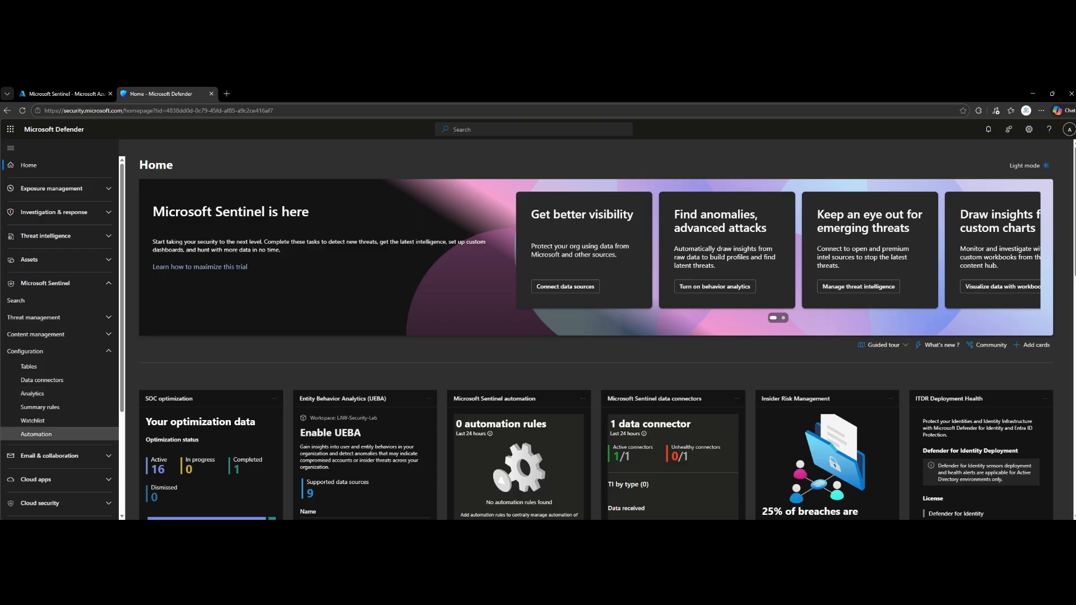
pyautogui.click(36, 434)
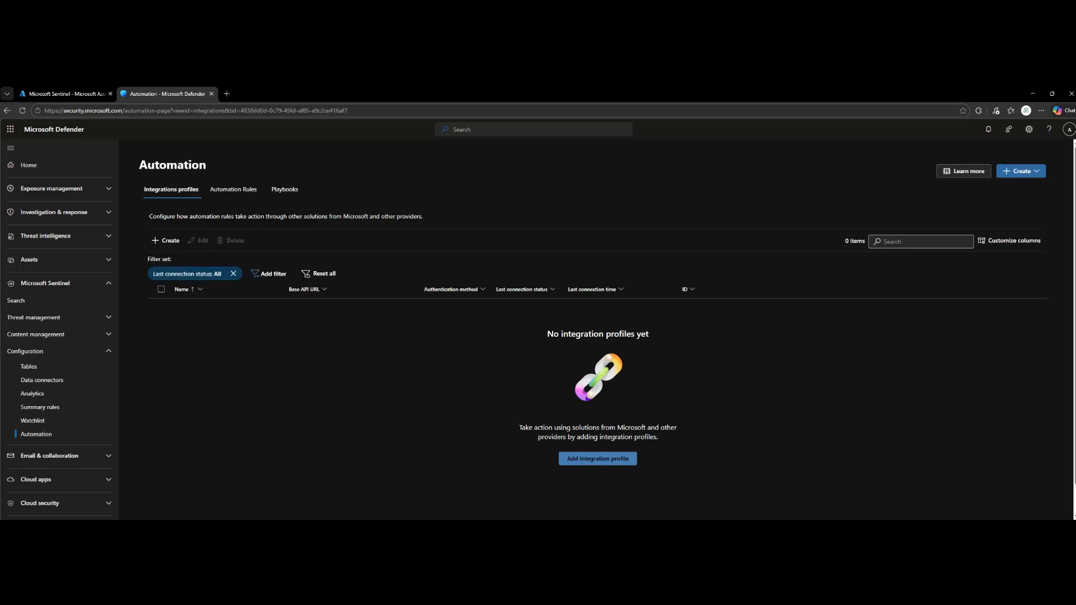
pyautogui.click(1021, 171)
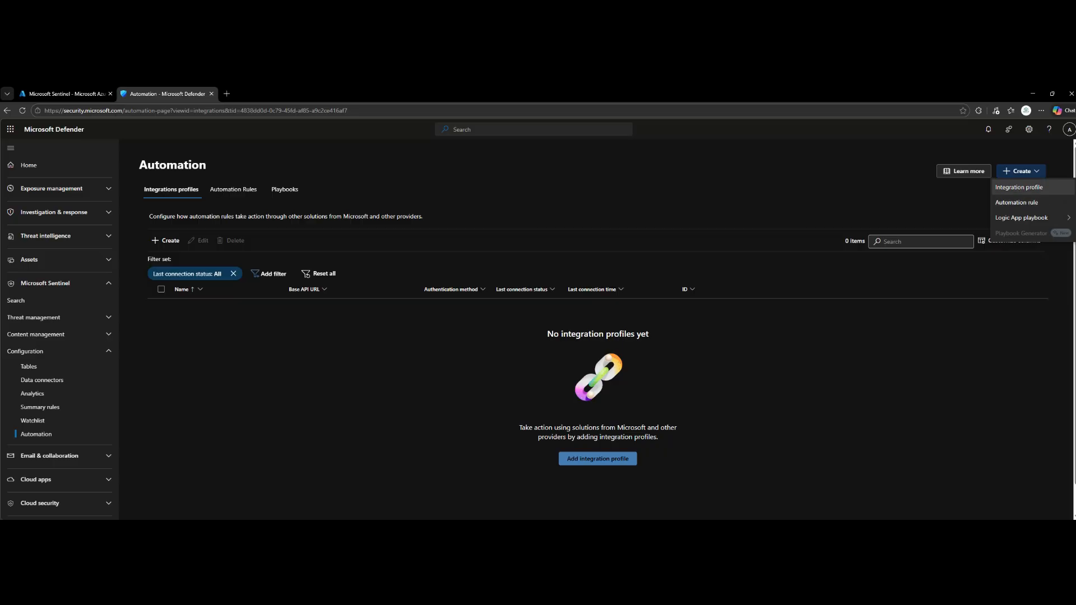
pyautogui.click(1017, 202)
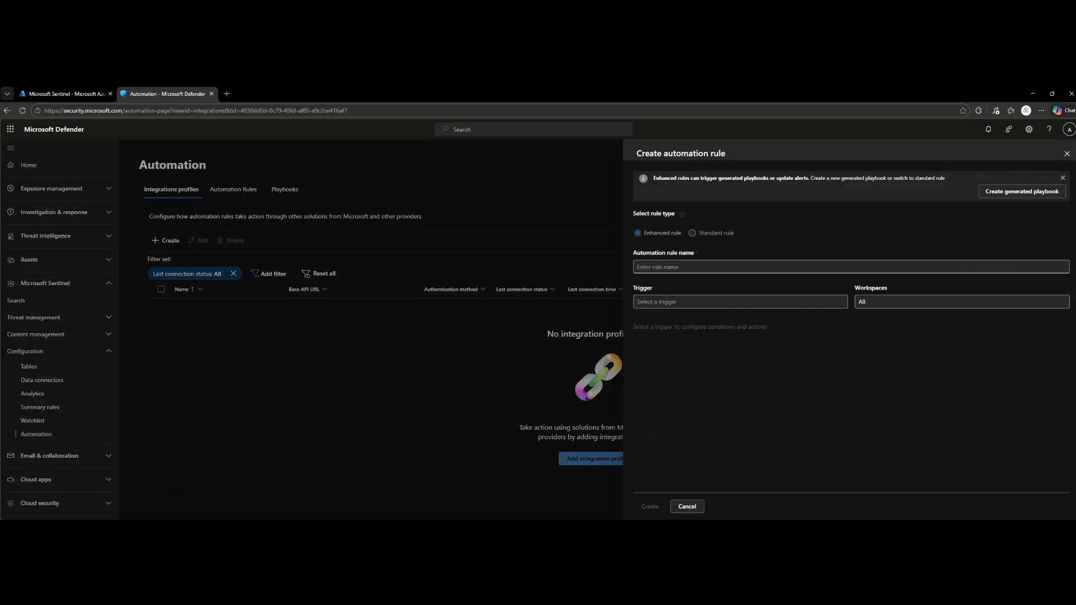
pyautogui.click(851, 267)
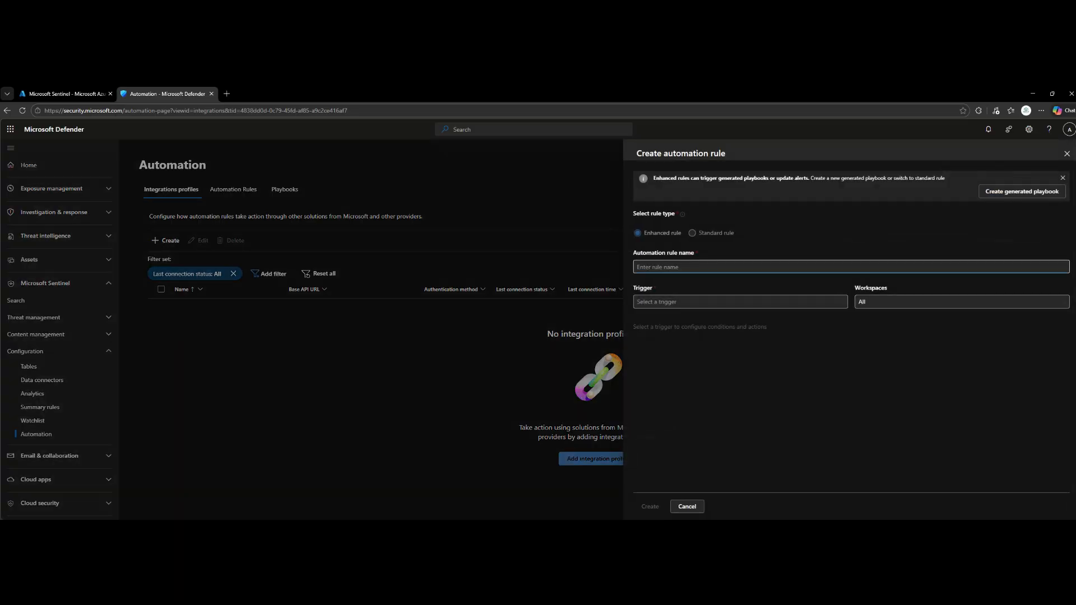
pyautogui.write('Auto-Respond to Failed Login Attempts')
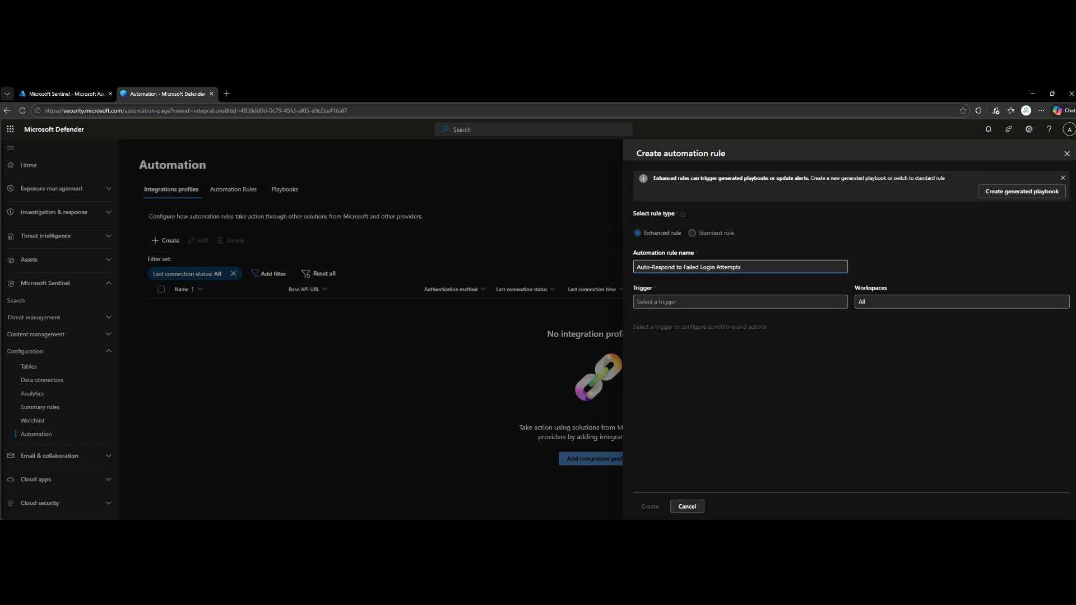
pyautogui.click(740, 302)
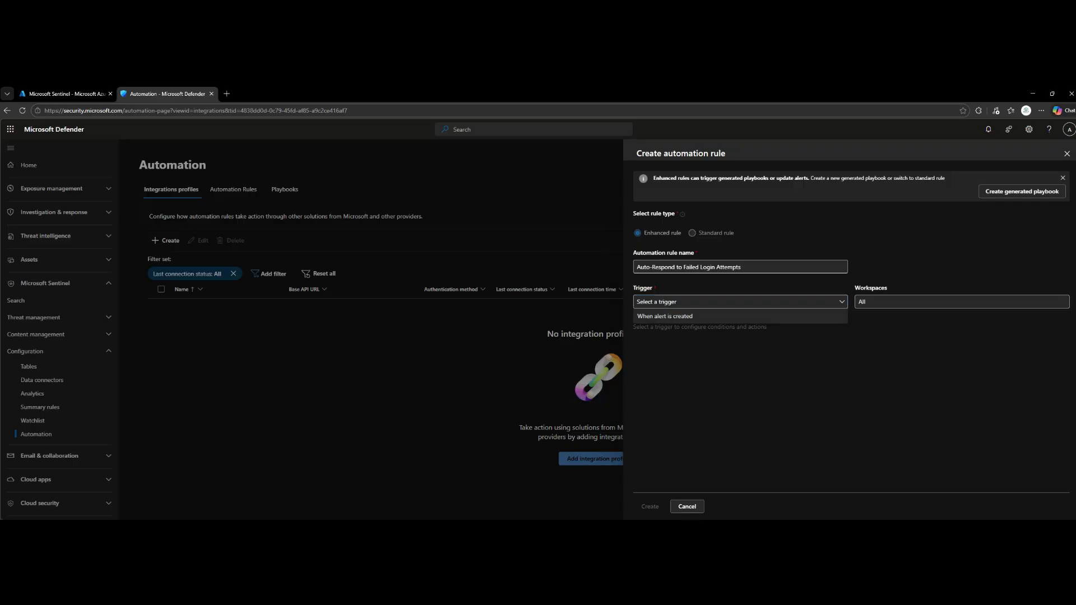
pyautogui.click(741, 316)
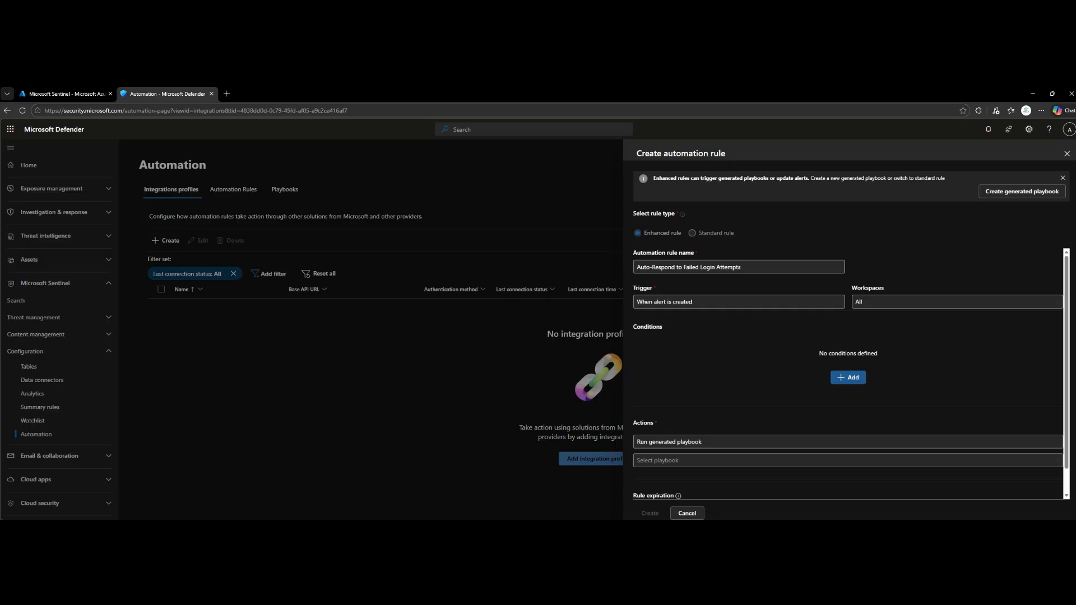
# Add a rule condition requiring Analytic Rule Name to equal "Multiple Failed Login Attempts"
pyautogui.click(848, 377)
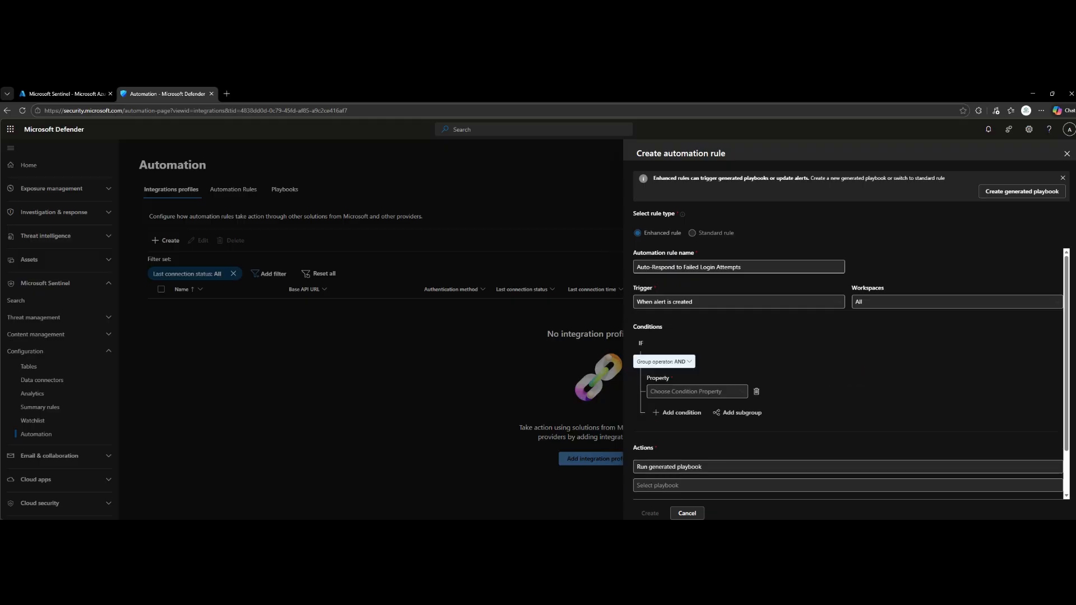
pyautogui.click(697, 392)
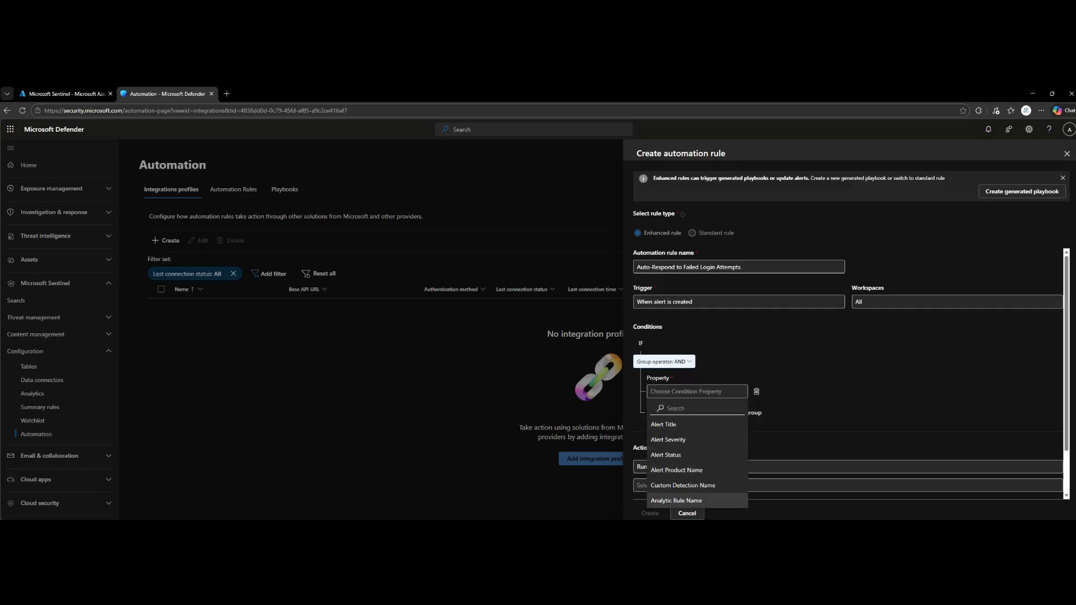
pyautogui.click(677, 500)
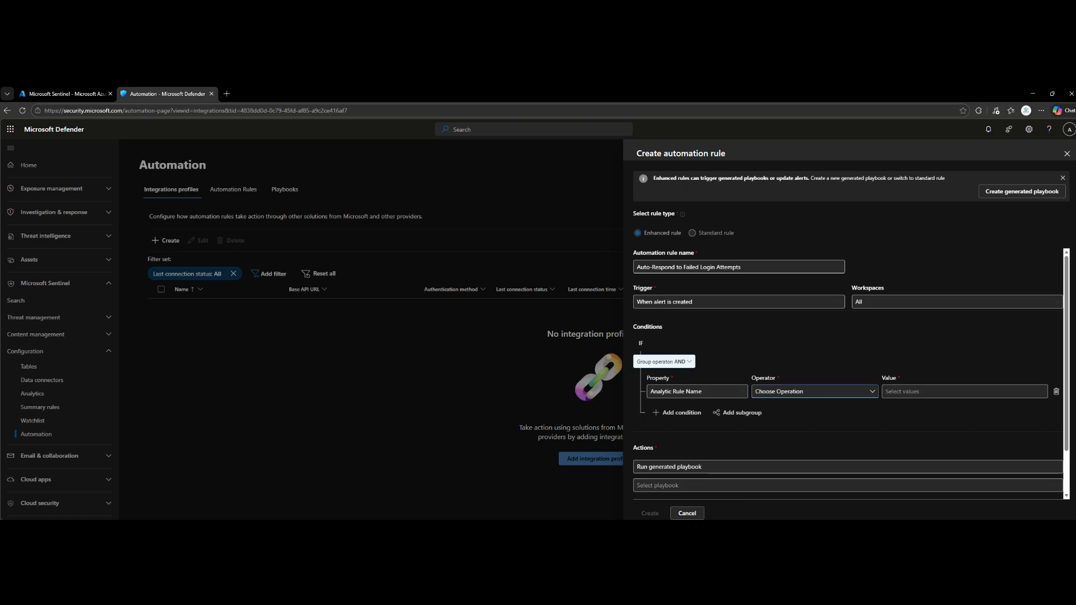
pyautogui.click(815, 391)
pyautogui.click(763, 405)
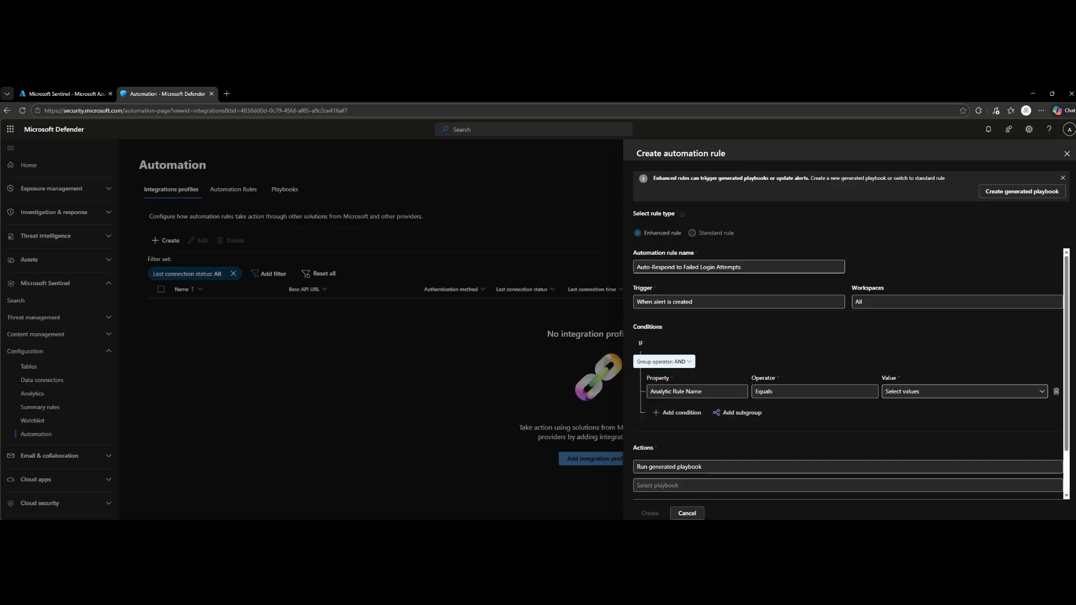
pyautogui.click(964, 392)
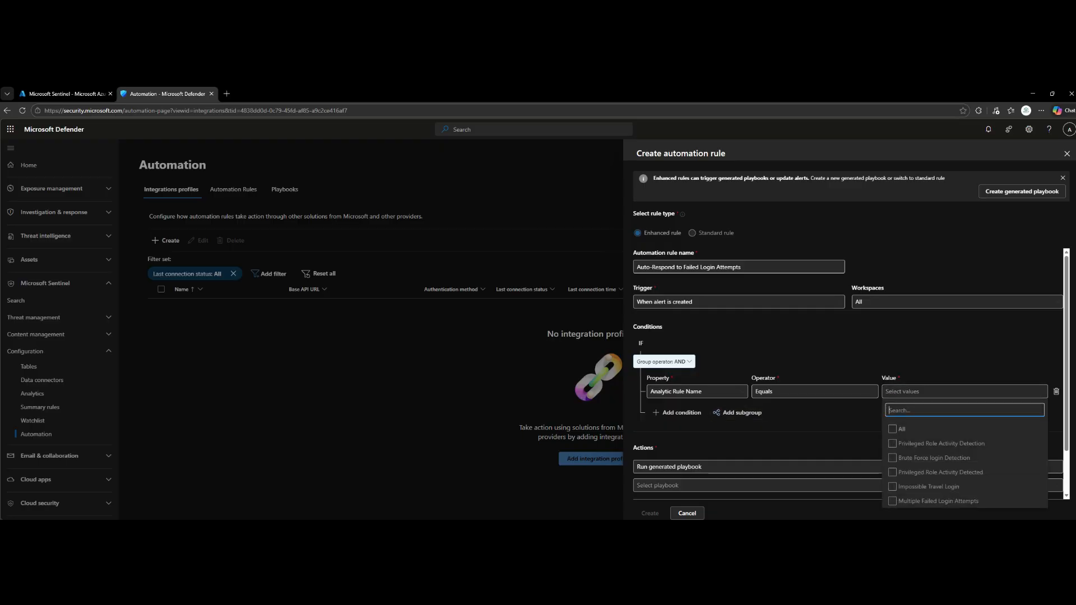
pyautogui.click(938, 501)
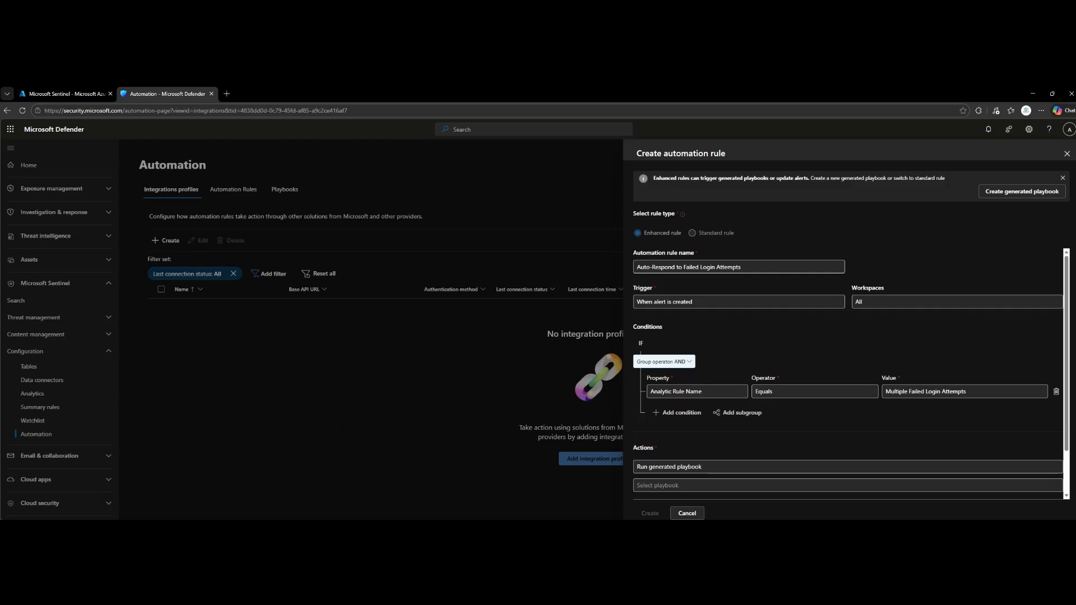
# Set the rule's action to Update alert, changing the alert status to In Progress
pyautogui.click(848, 467)
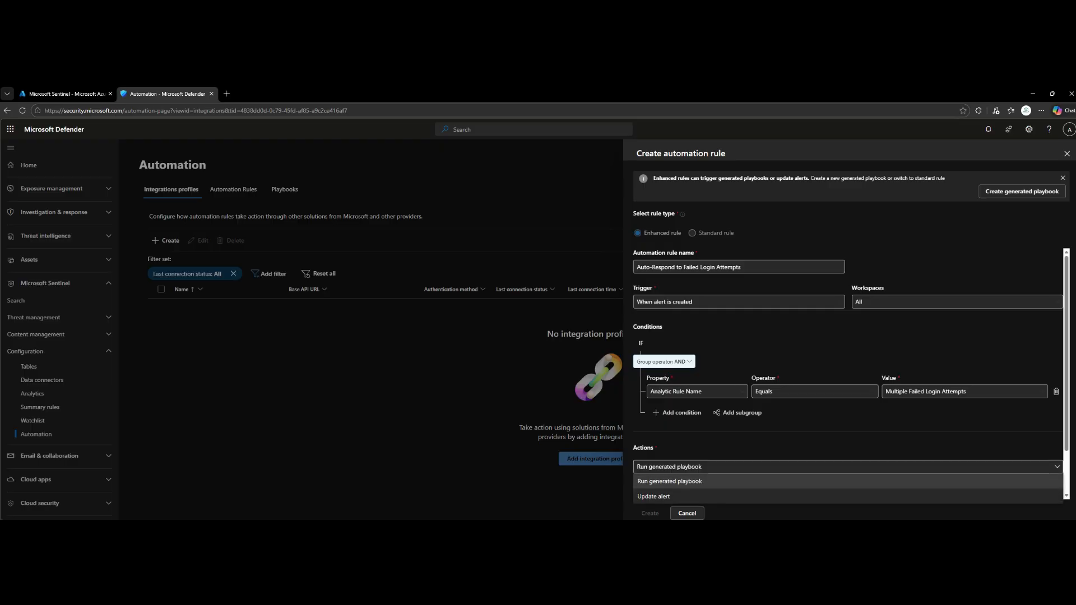
pyautogui.click(653, 497)
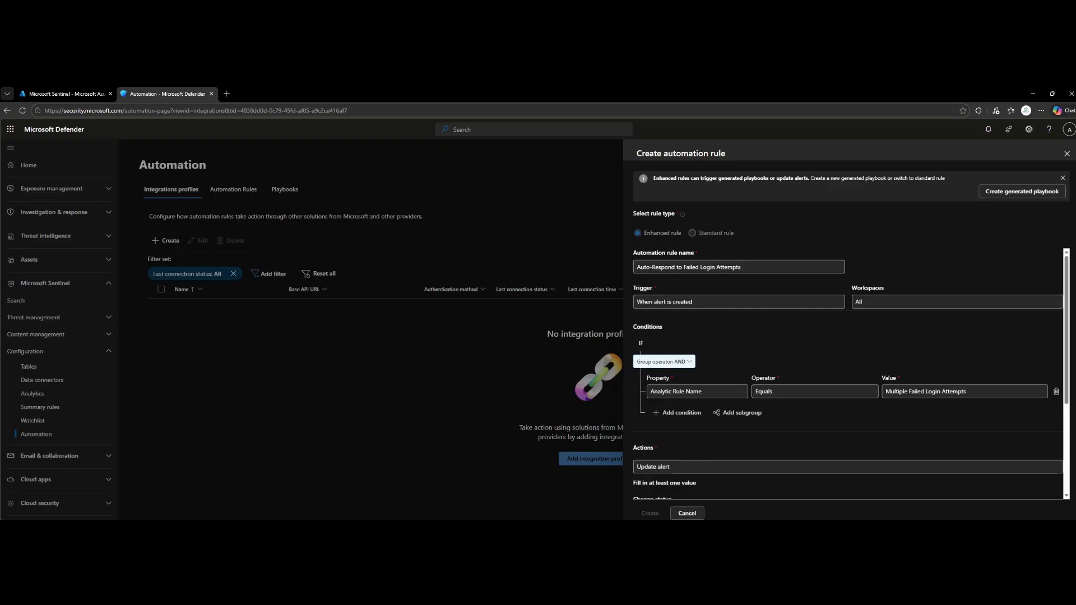
pyautogui.scroll(-2, 848, 373)
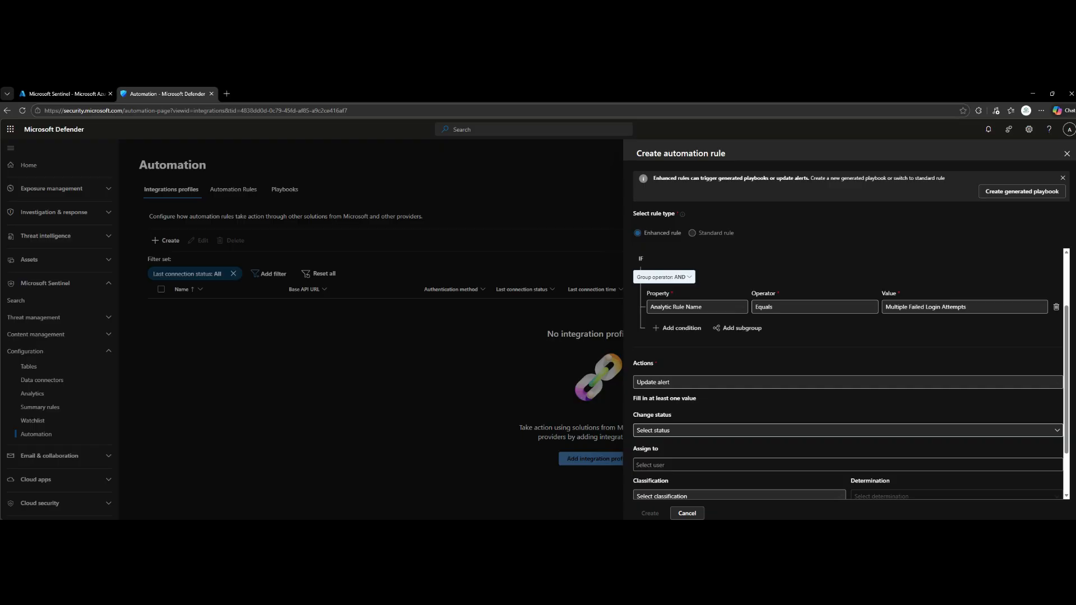
pyautogui.click(848, 430)
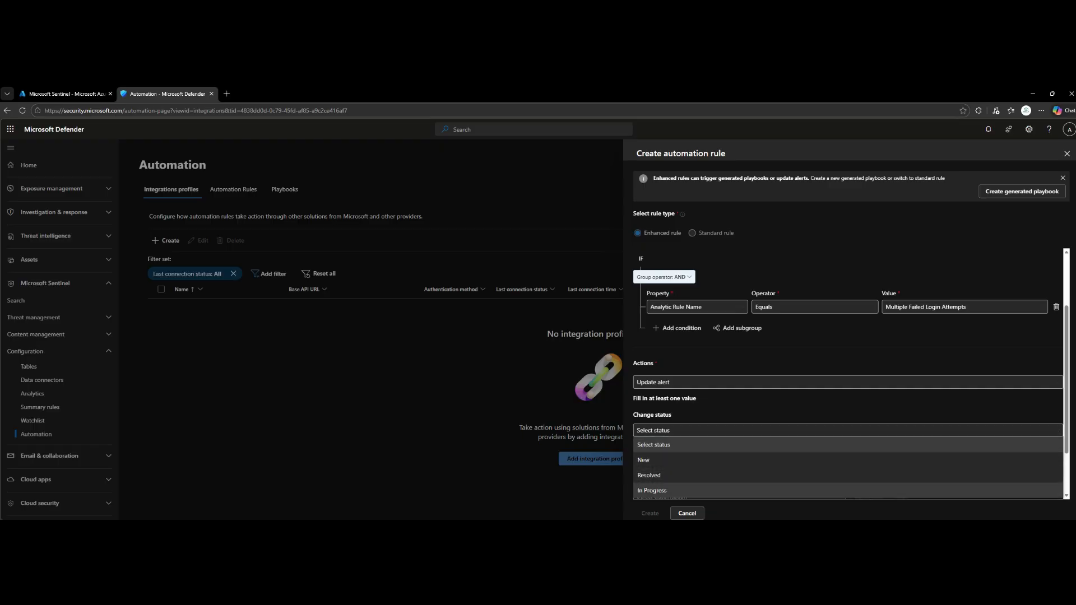
pyautogui.click(652, 490)
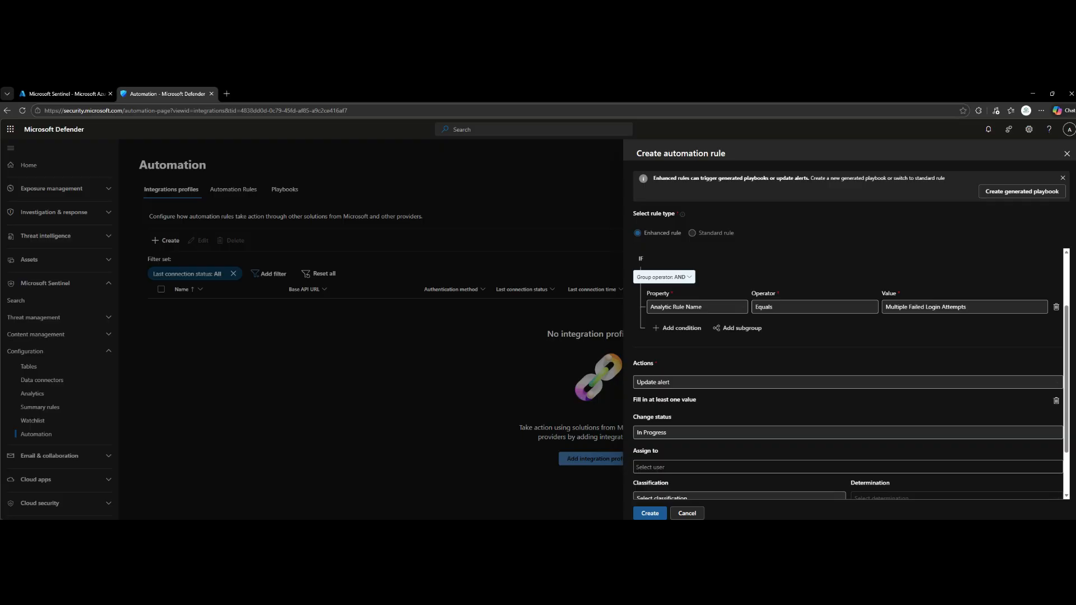
# Assign matching alerts to the Admin user and create the automation rule
pyautogui.scroll(-2, 847, 374)
pyautogui.click(784, 401)
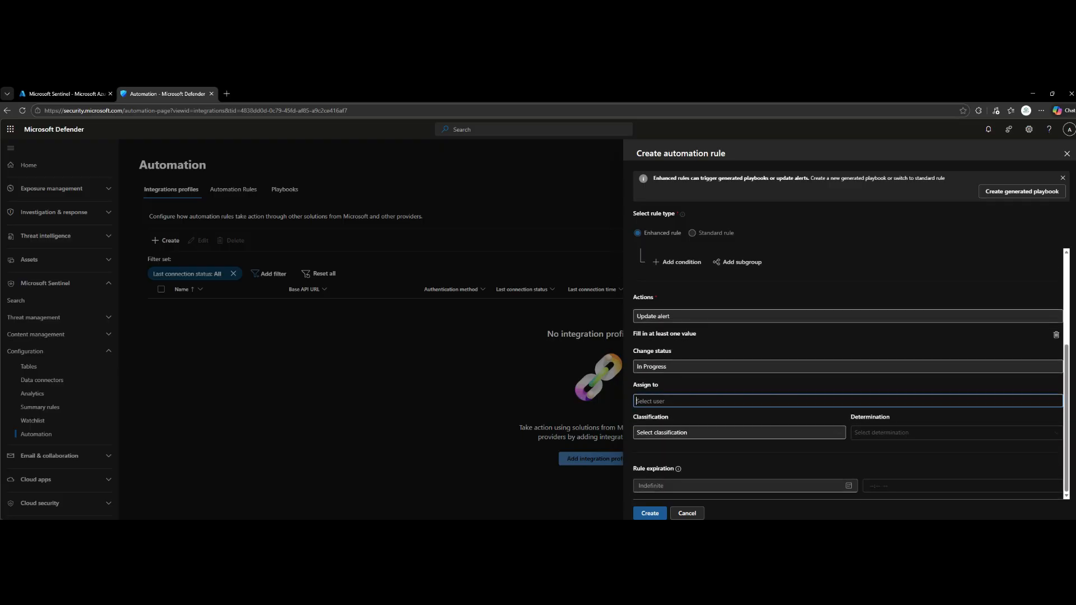
pyautogui.click(672, 436)
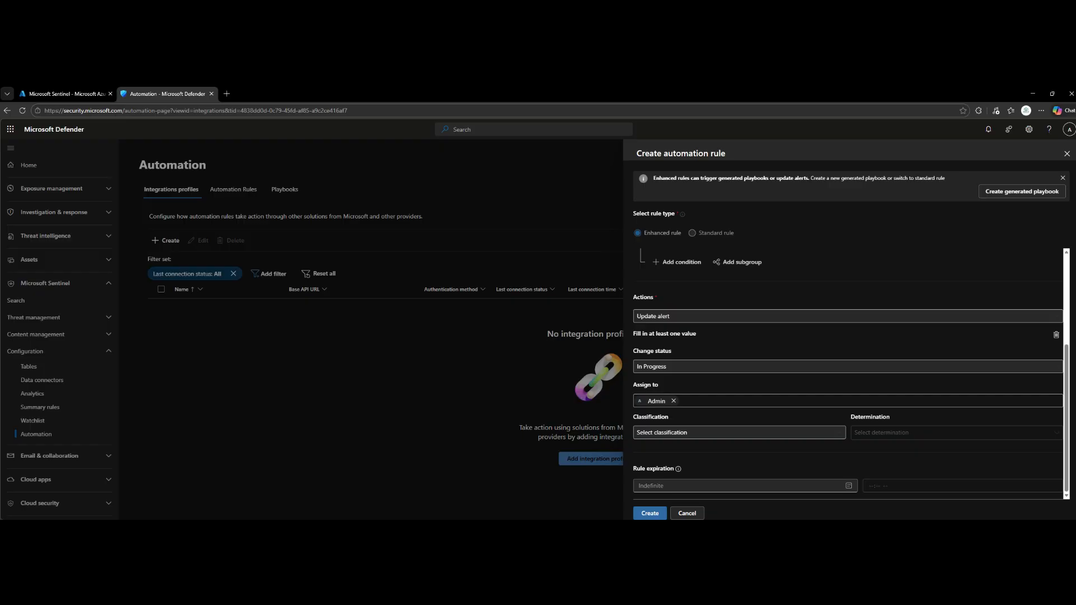
pyautogui.click(649, 513)
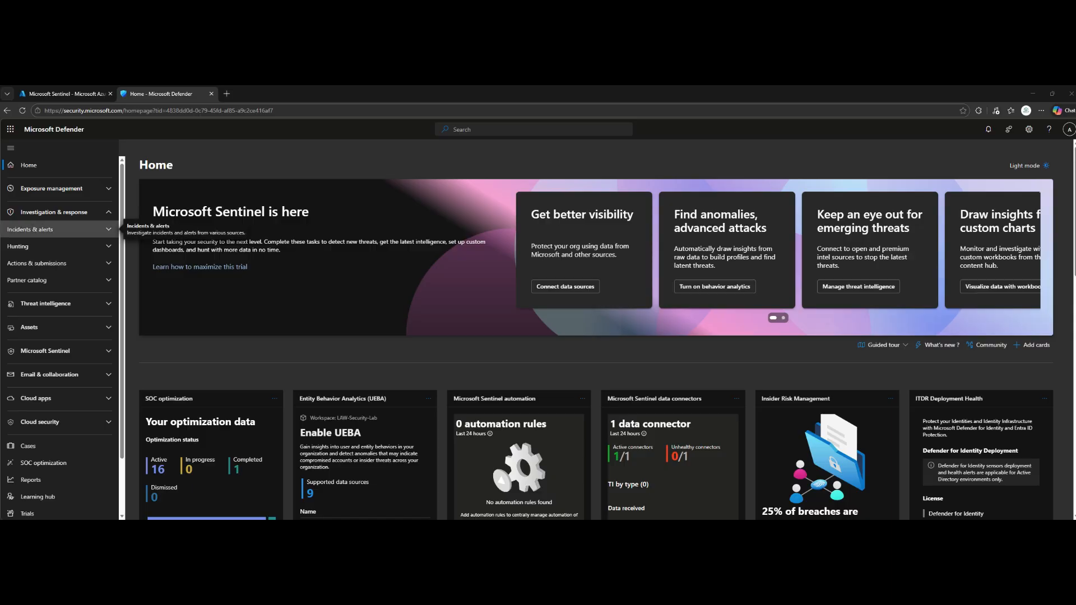
# Open the second alert of the "Multiple Failed Login Attempts" incident with ID 1 from the incidents list
pyautogui.click(115, 229)
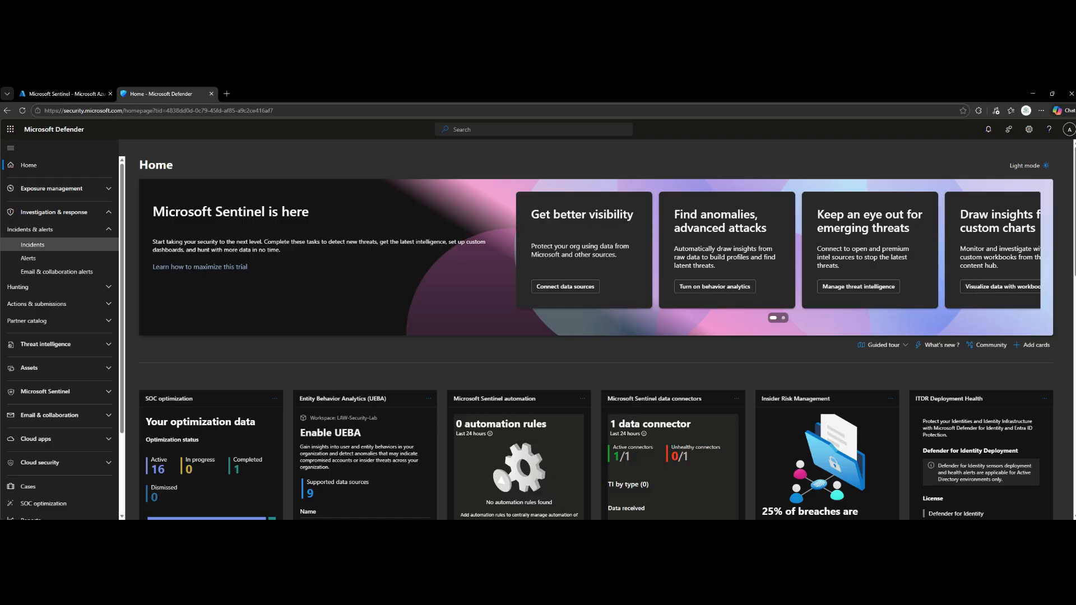
pyautogui.click(32, 244)
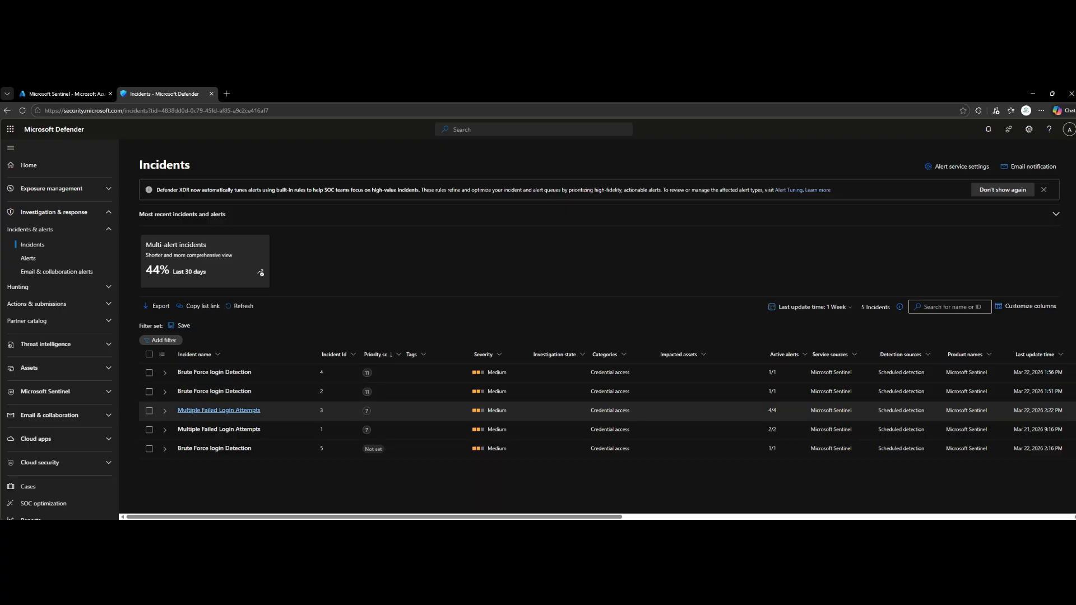
pyautogui.click(164, 430)
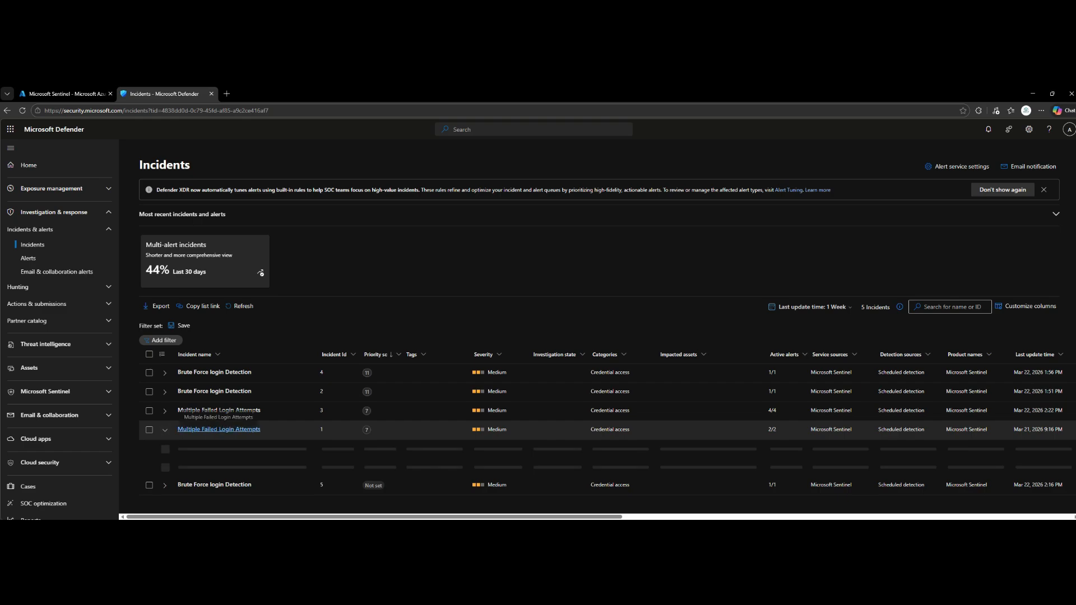
pyautogui.click(226, 467)
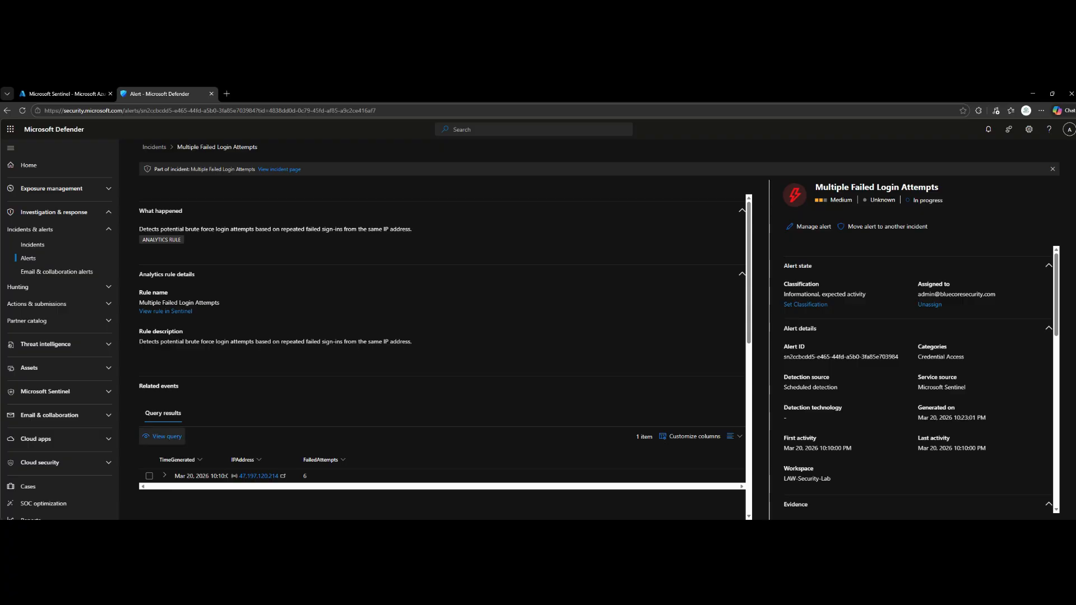
# View the query behind the alert's related events, and close it without making changes
pyautogui.click(162, 436)
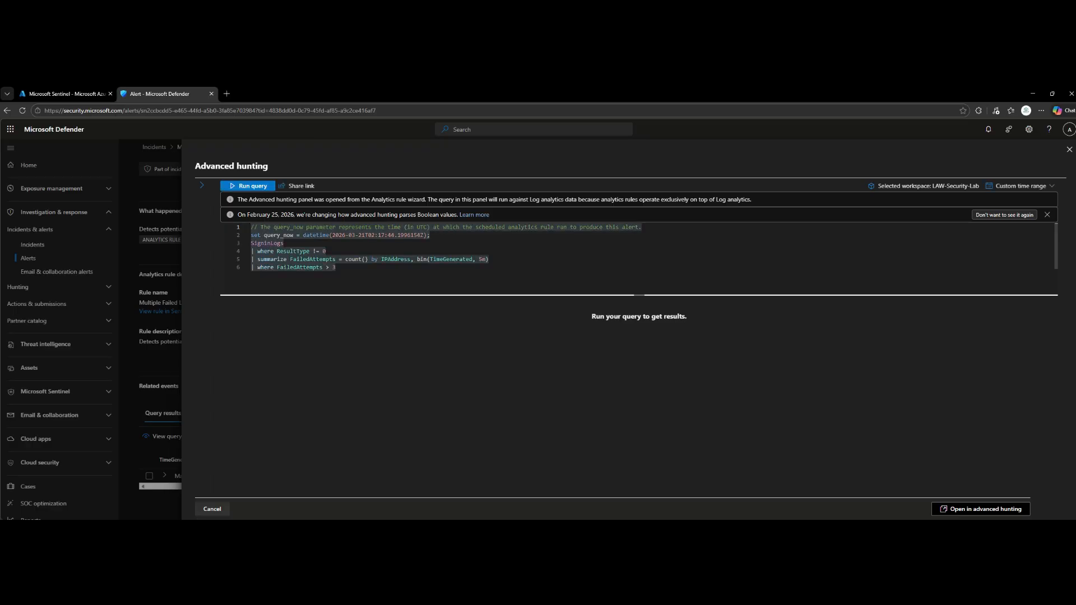
pyautogui.click(1069, 150)
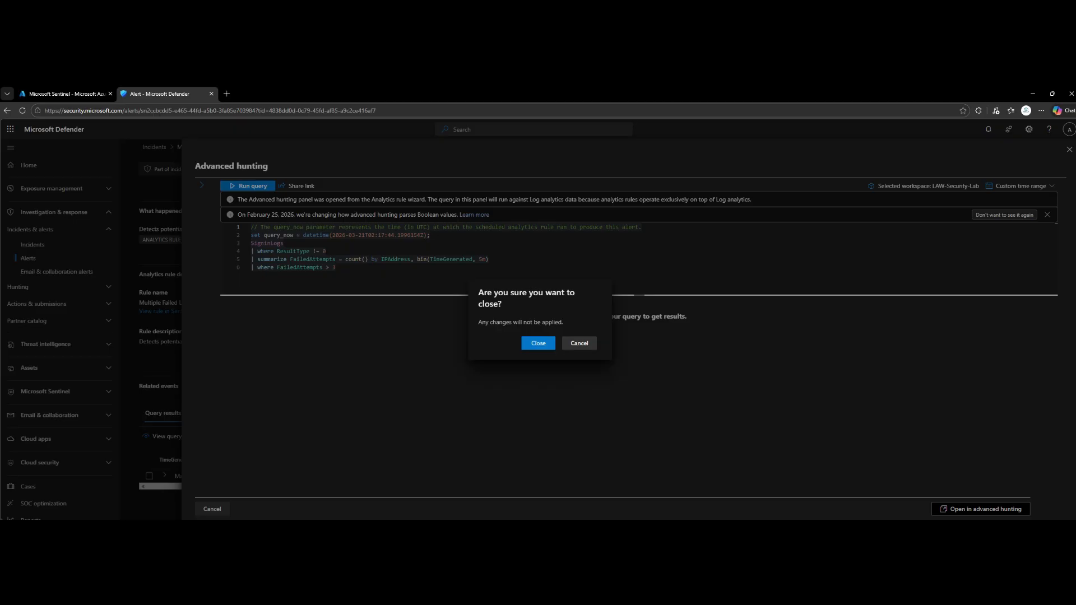
pyautogui.click(538, 343)
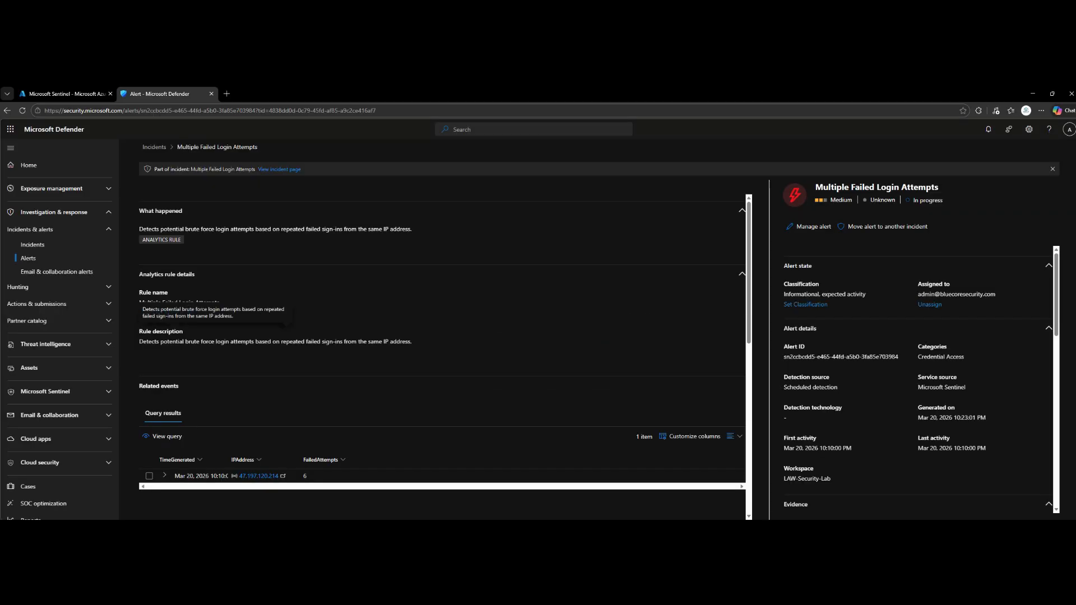